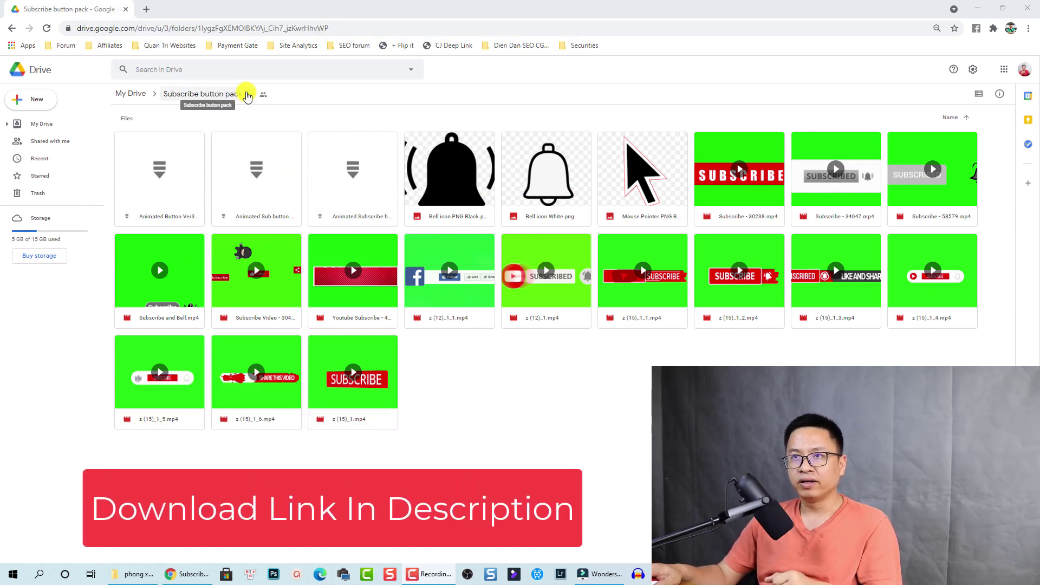
- Download the 'Subscribe button pack' Drive folder as Subscribe button pack-20210505T060023Z-001.zip
click(247, 95)
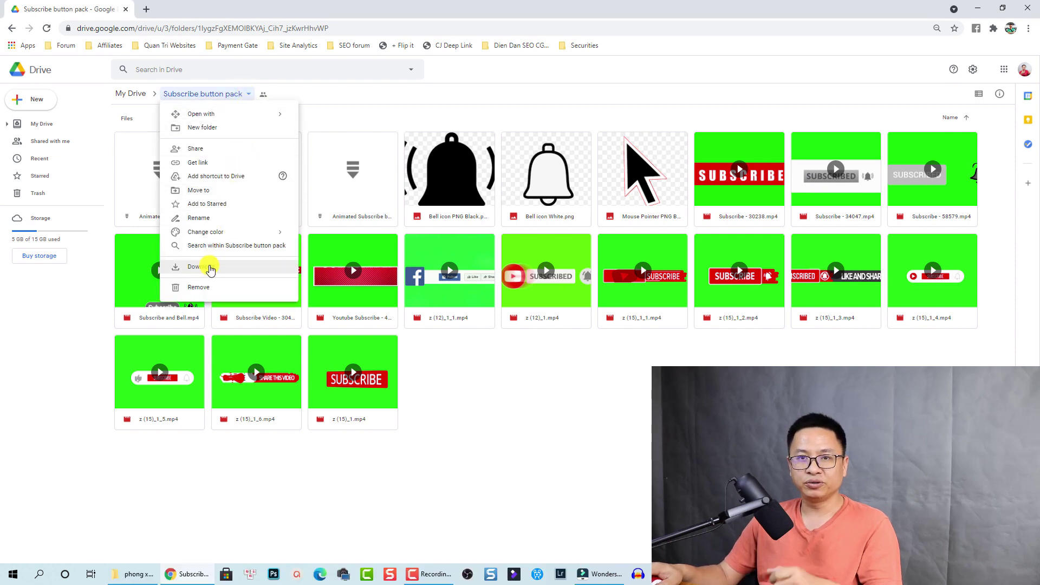
click(211, 268)
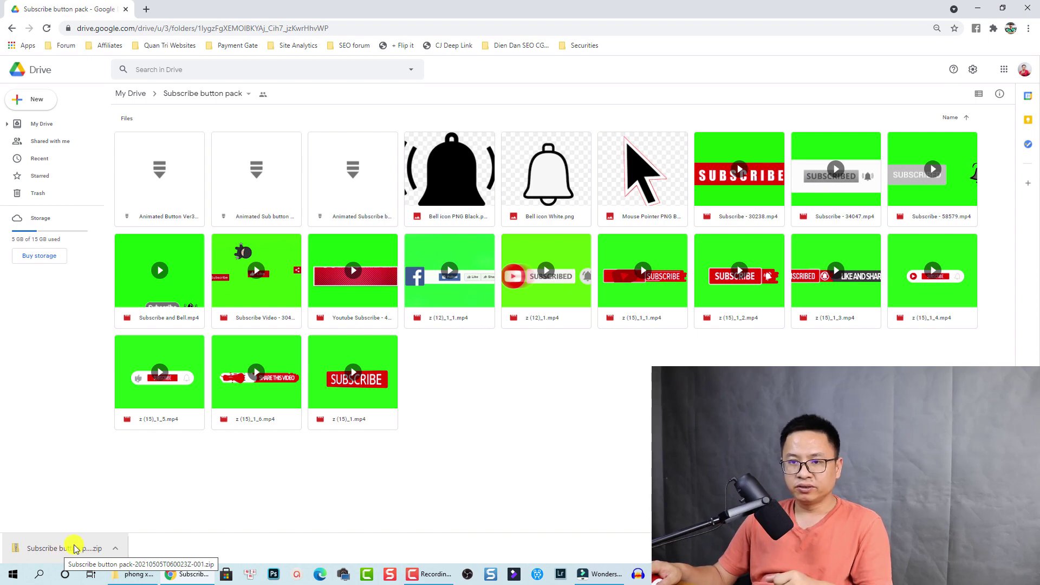
- Show the downloaded zip in its Download Google Drive folder, with Explorer maximized
right_click(75, 548)
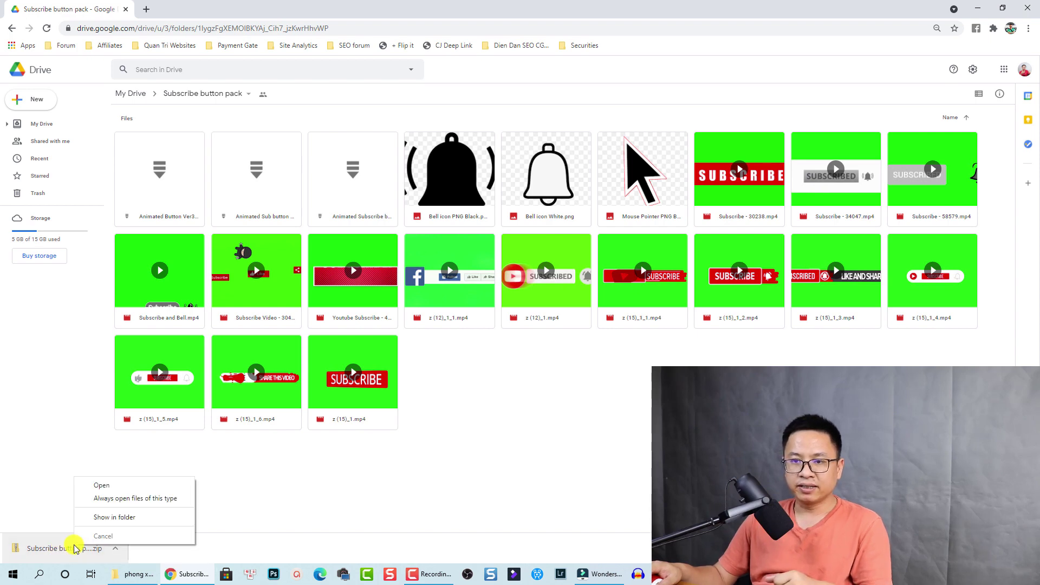
click(104, 519)
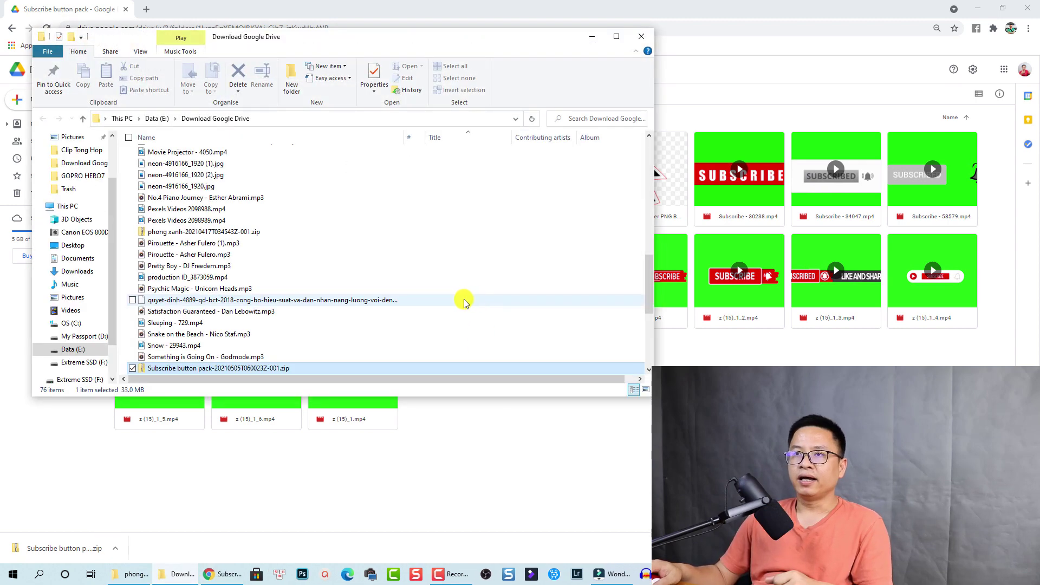
click(616, 37)
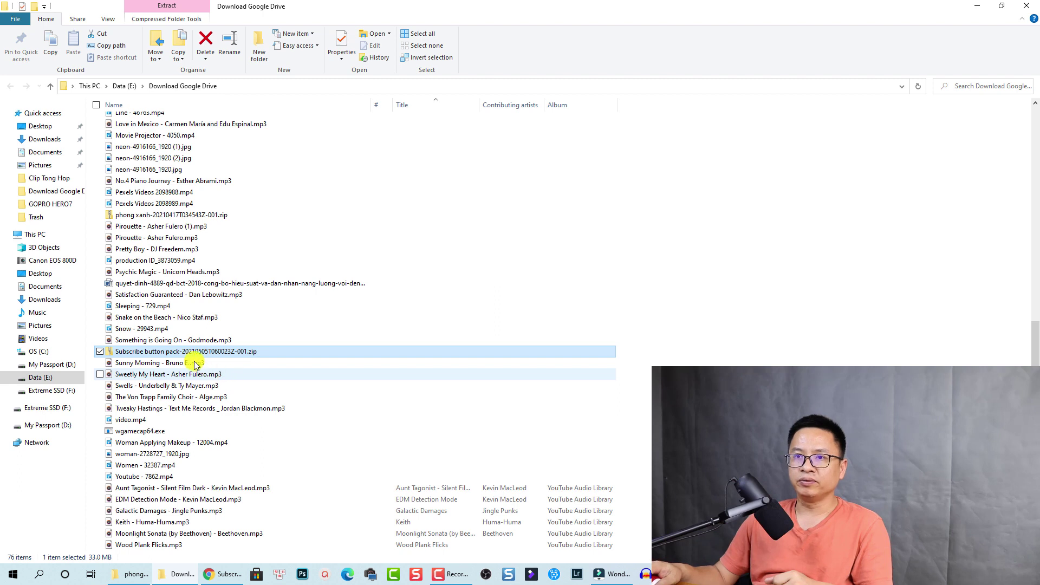
- Extract the zip with 7-Zip into its own 'Subscribe button pack-20210505T060023Z-001' folder and select it
right_click(146, 351)
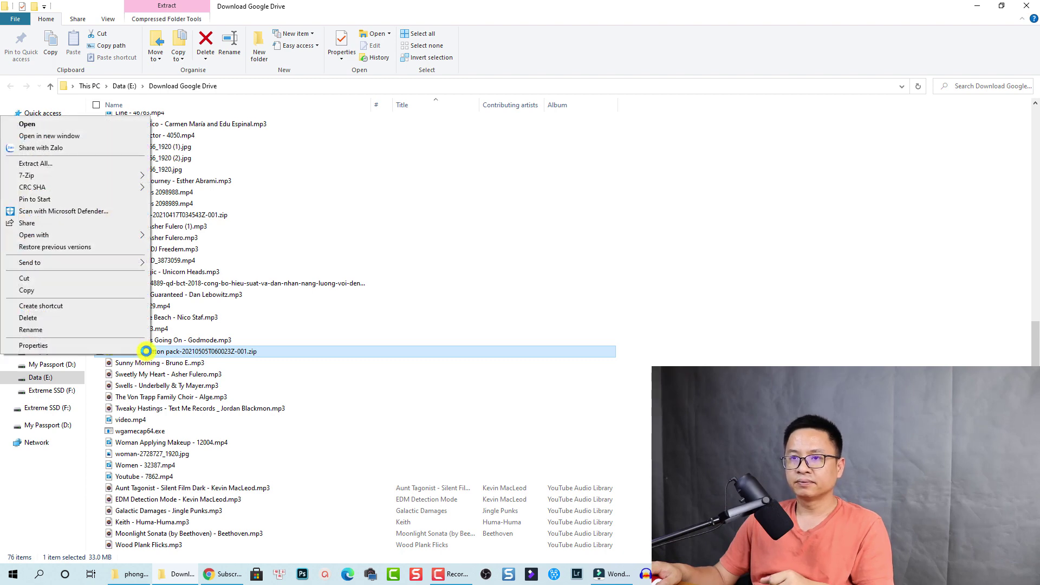
mouse_move(77, 179)
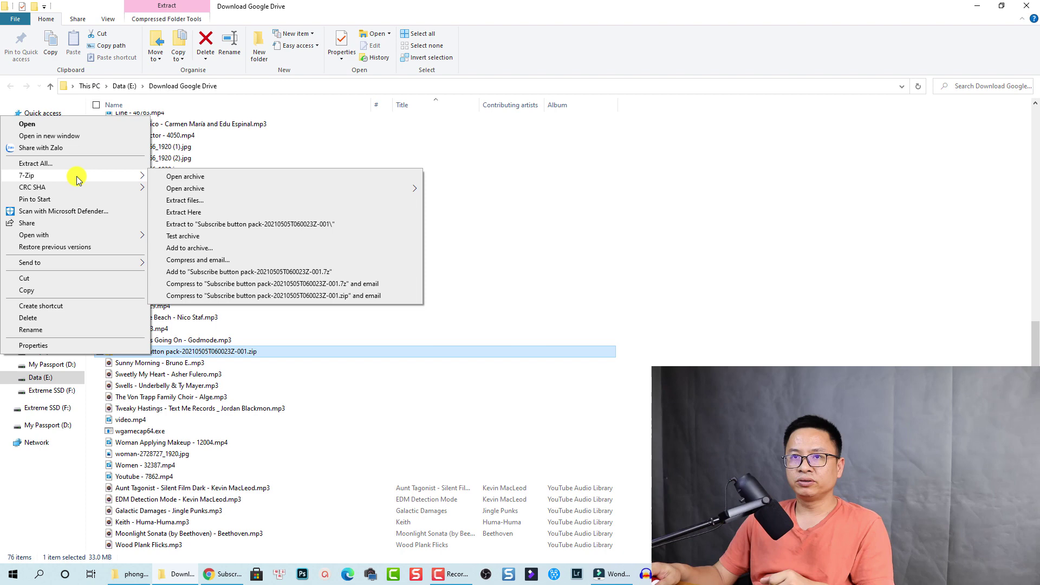
click(205, 225)
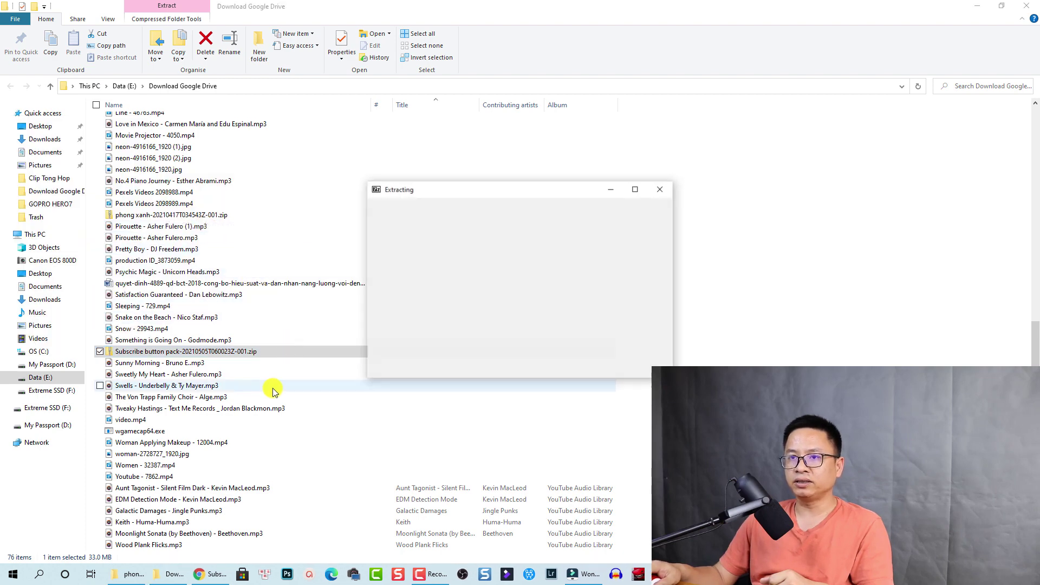
scroll(274, 398, up, 12)
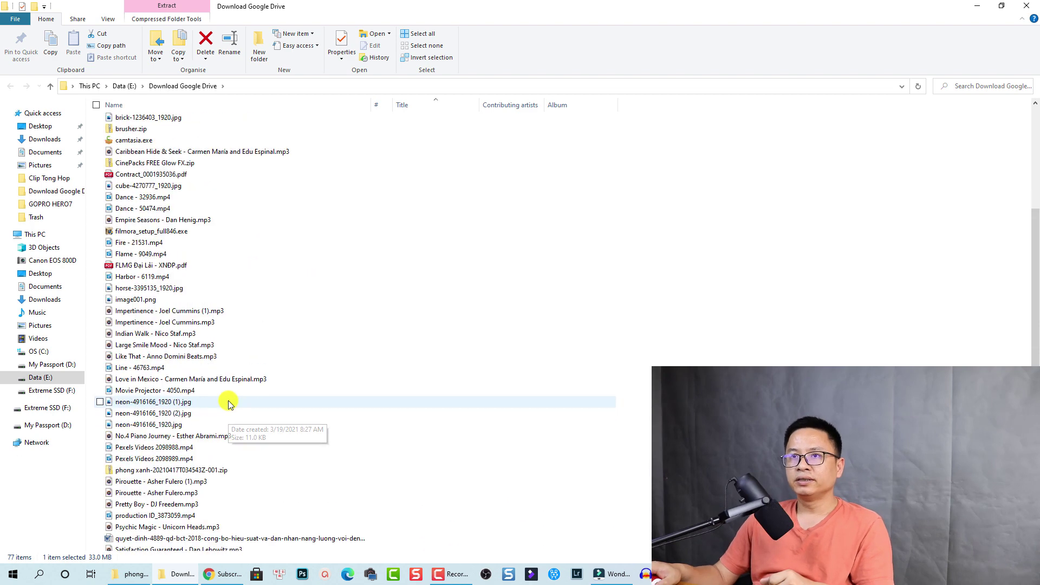
scroll(185, 303, up, 1)
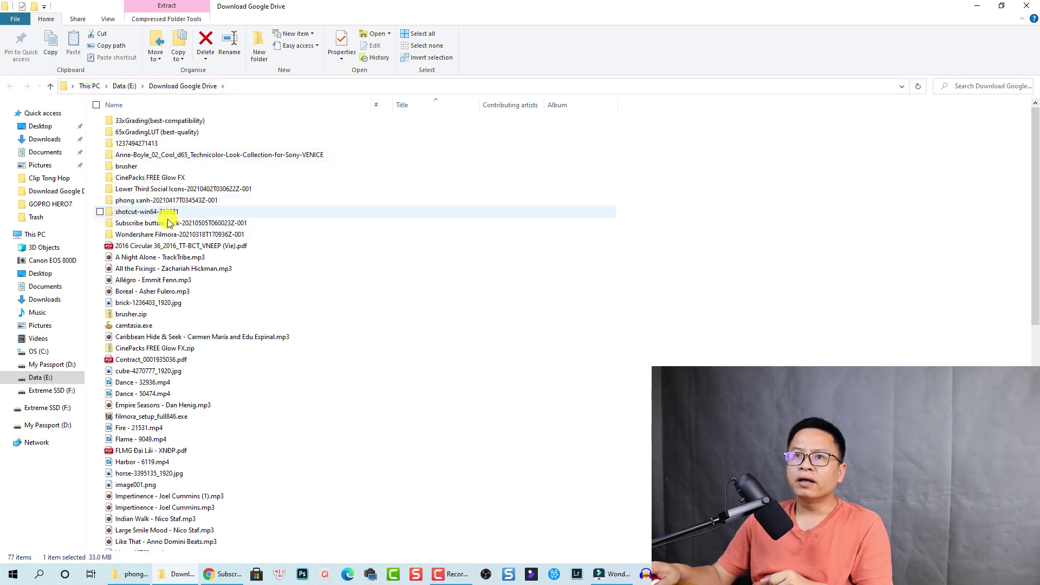
click(136, 225)
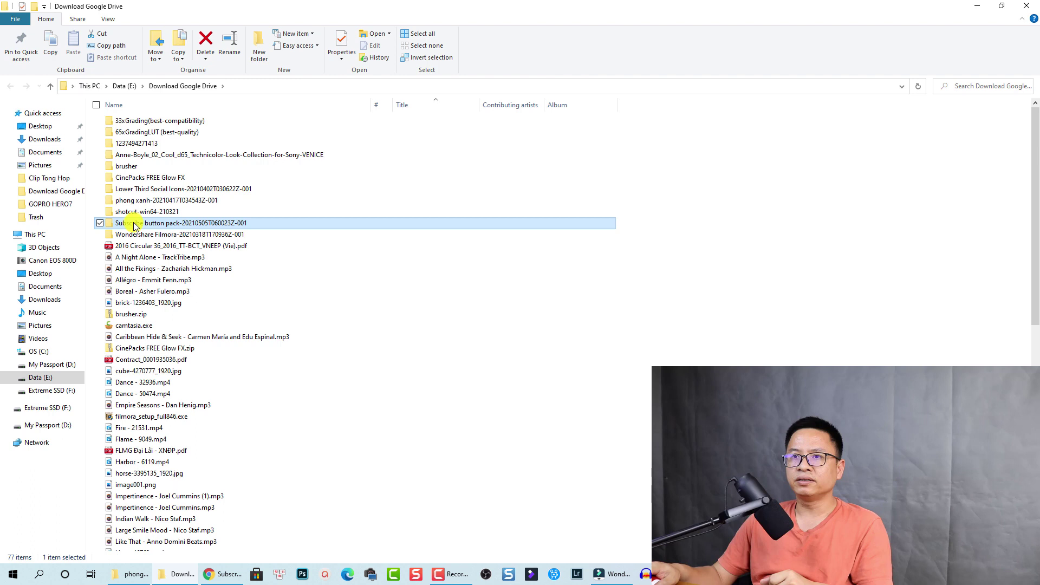
- Open the inner Subscribe button pack folder, select the four top-row z clips, and switch to Filmora
double_click(135, 225)
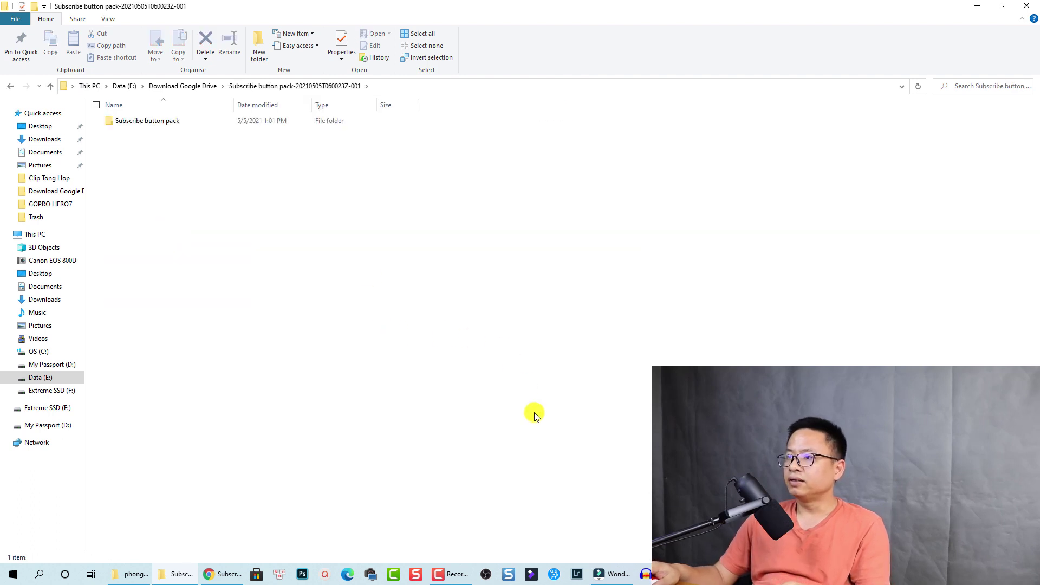
double_click(157, 121)
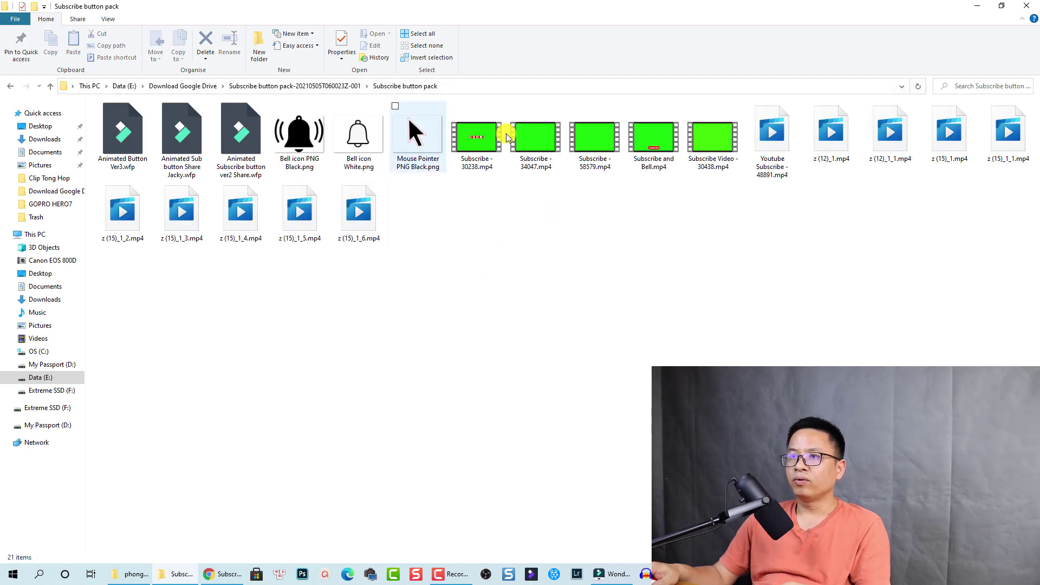
click(833, 164)
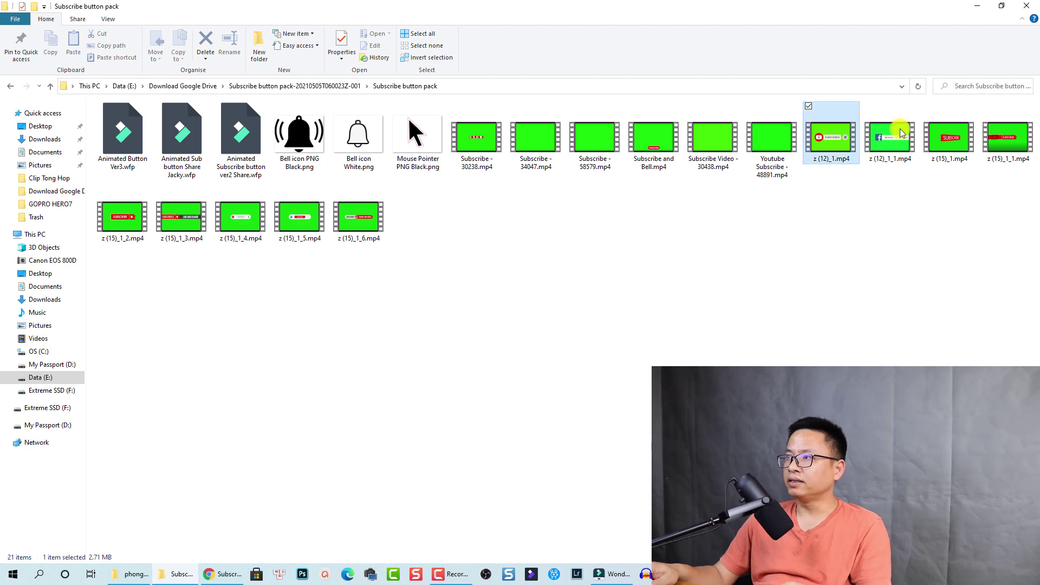
drag(1021, 190, 810, 142)
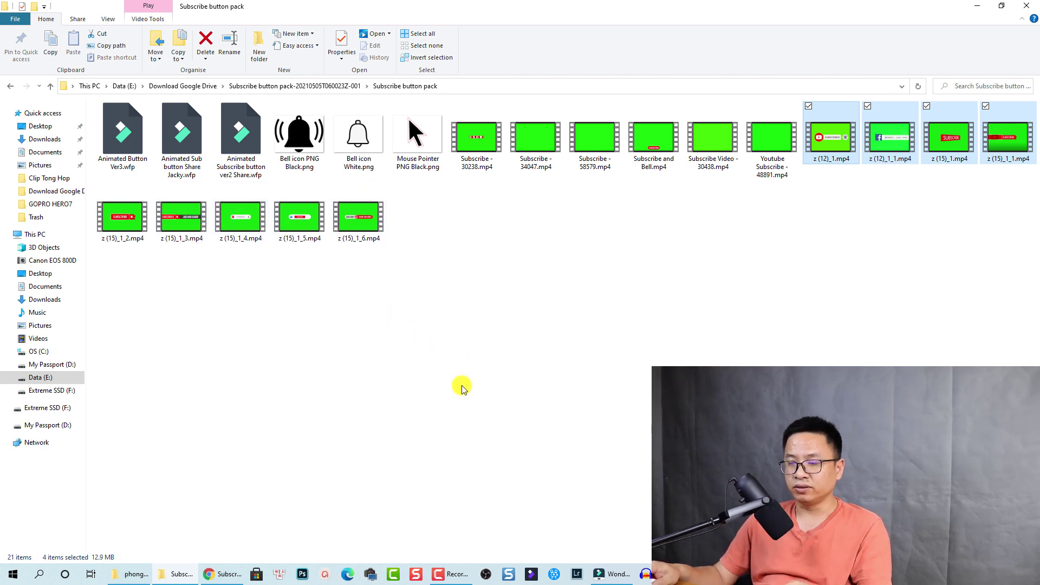
click(613, 573)
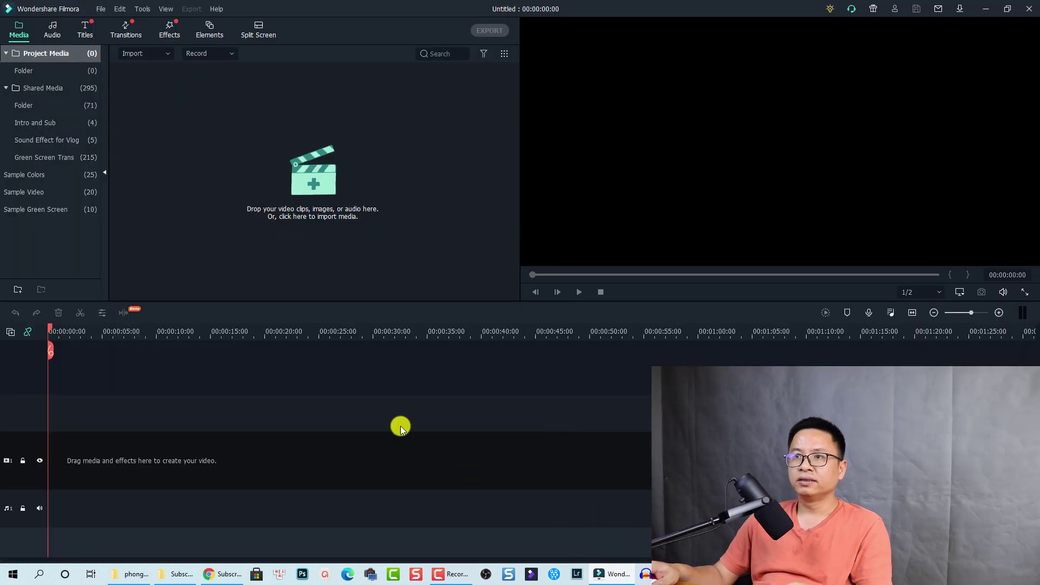
- Import z (15)_1_2 through z (15)_1_6 plus four z clips, then place z (15)_1_3 on the timeline
click(179, 577)
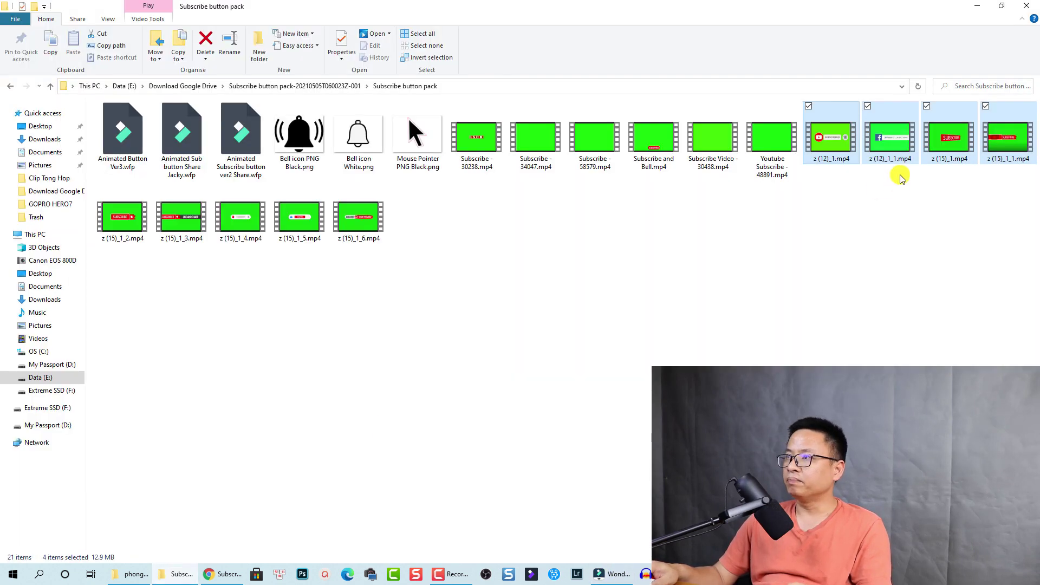
drag(426, 270, 95, 182)
drag(1022, 190, 330, 244)
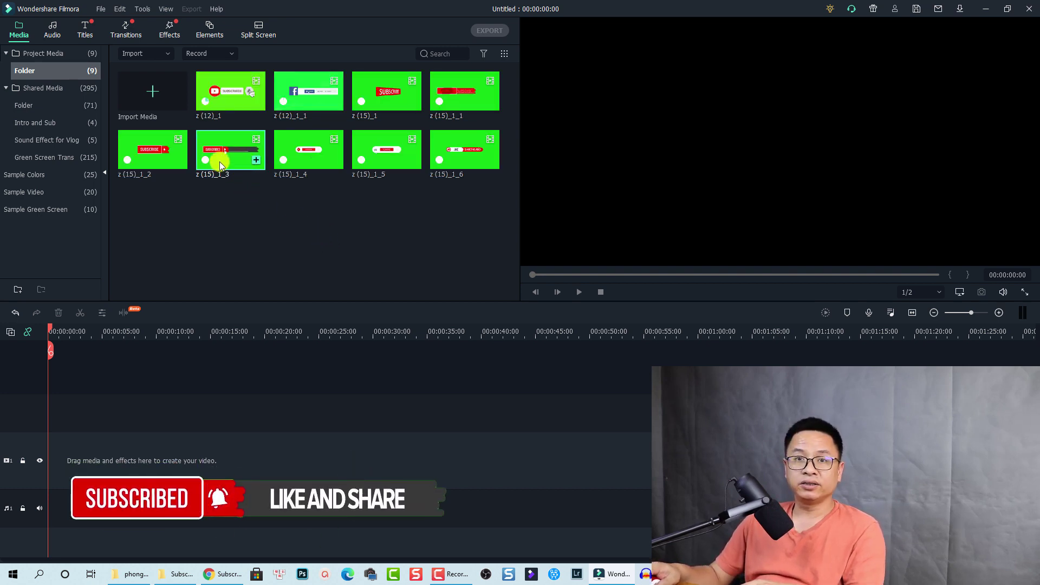
drag(220, 162, 88, 457)
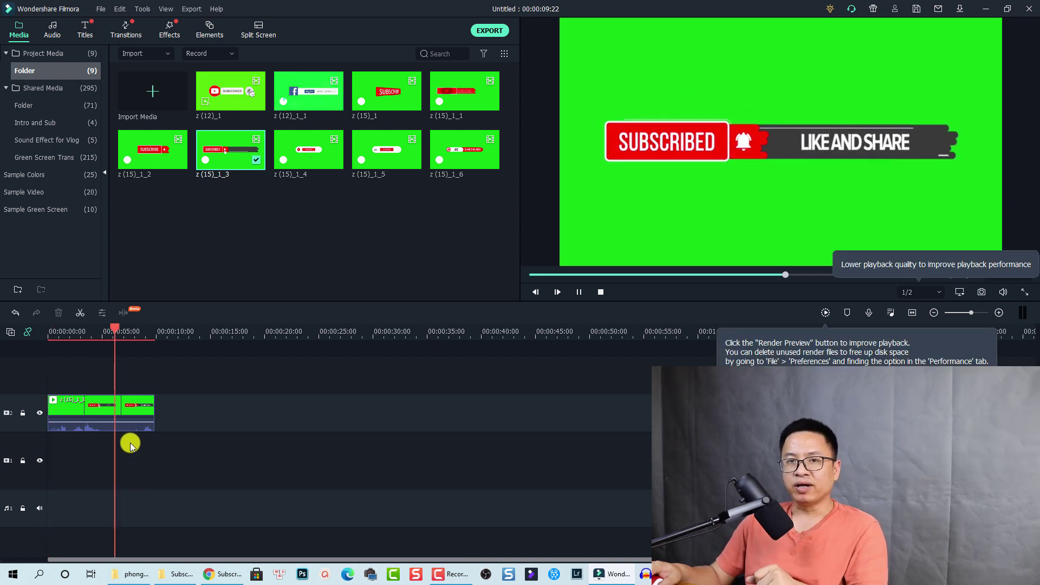
- Apply green Chroma Key to z (15)_1_3, preview the SUBSCRIBED banner over black, and confirm
click(120, 405)
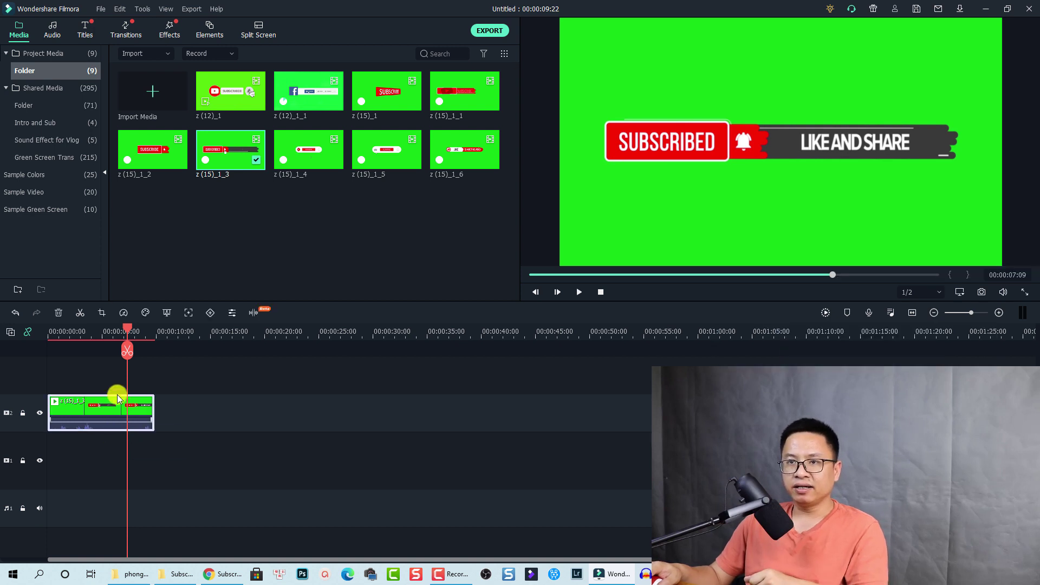
click(166, 314)
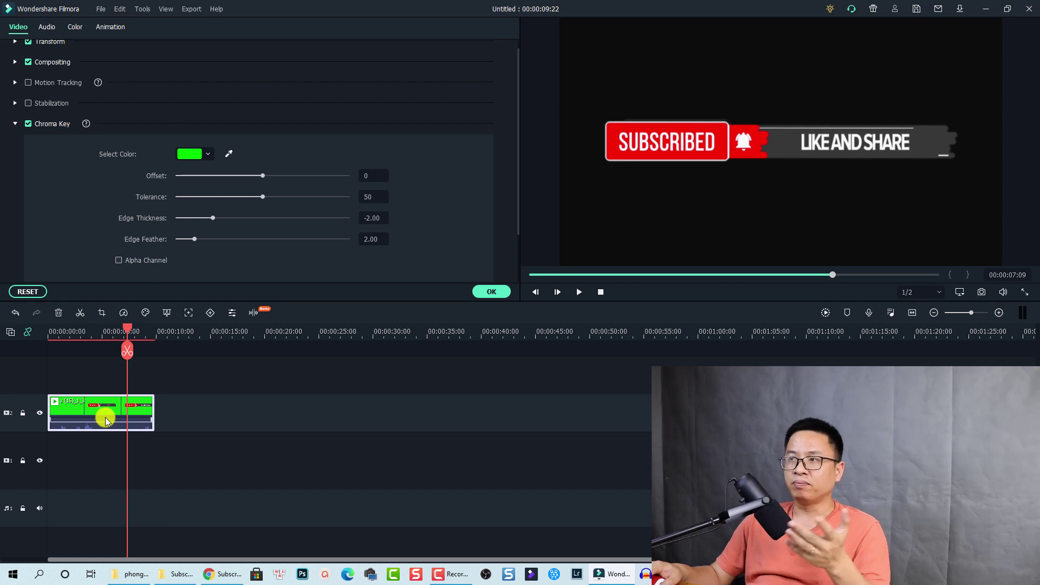
click(52, 331)
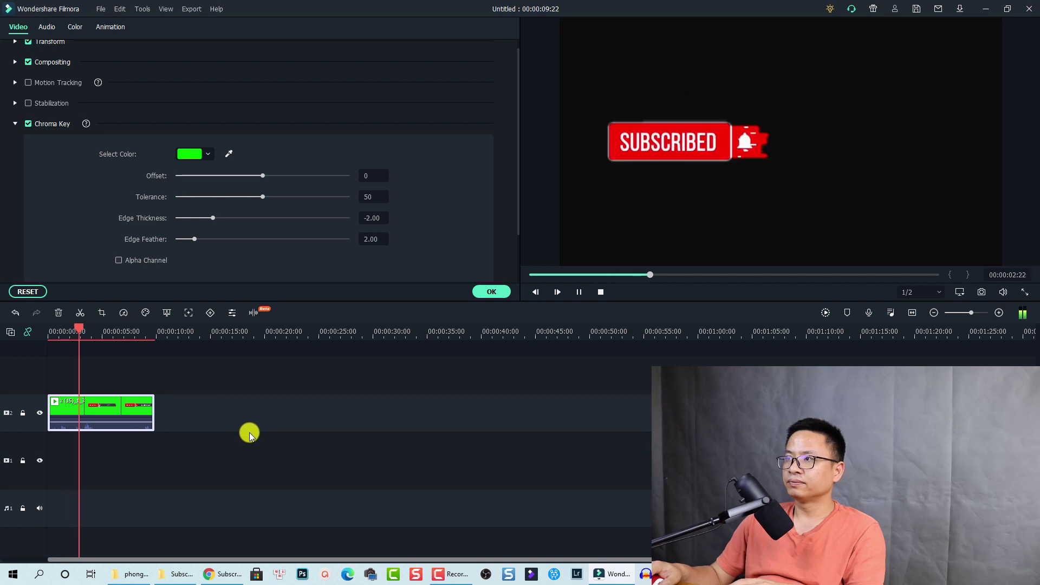
key(space)
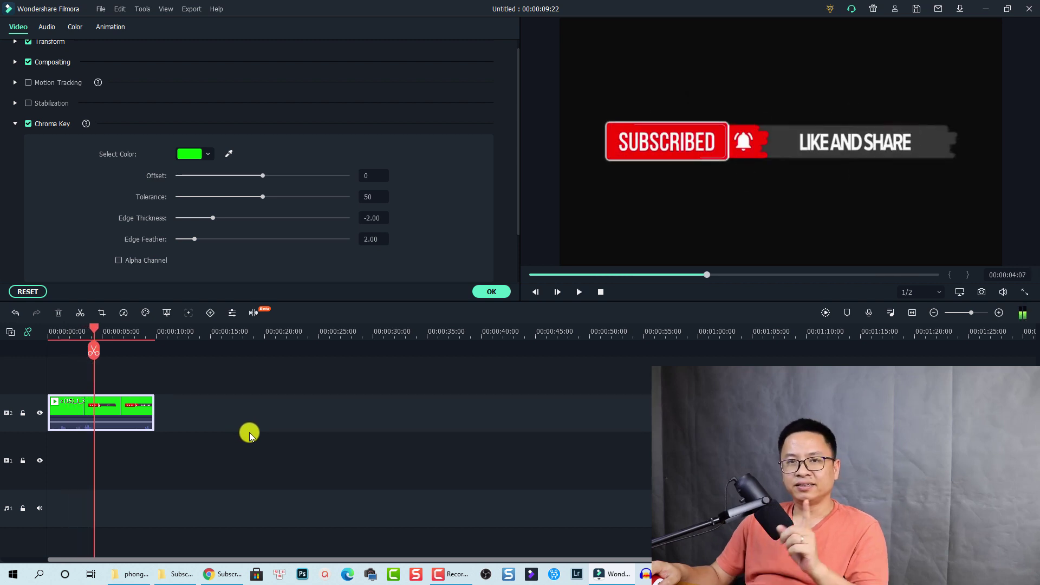
click(490, 292)
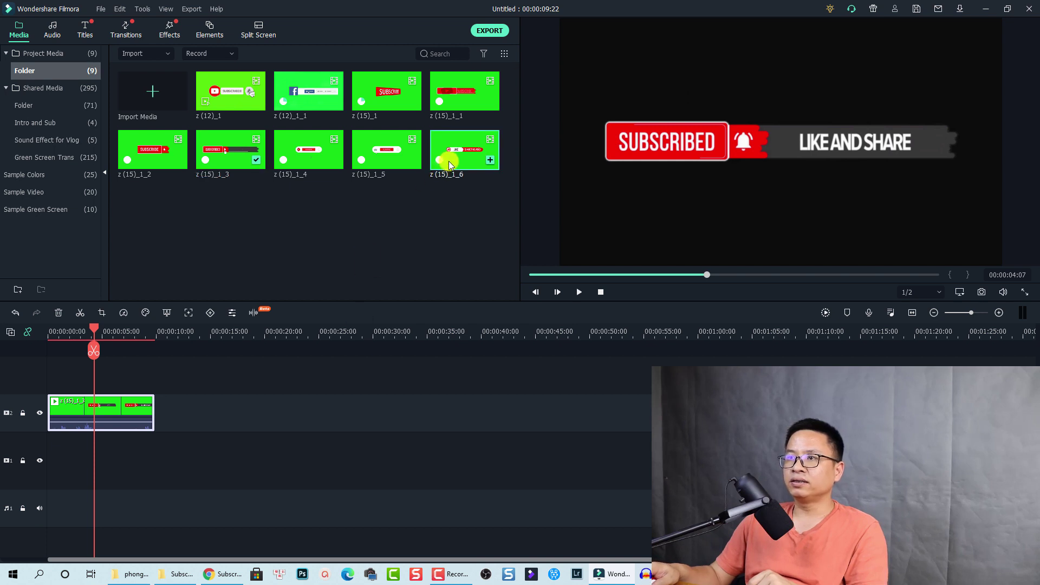
- Place z (15)_1_6 after the first clip, key out its green, and preview the LIKE/SUBSCRIBE/SHARE banners
drag(450, 164, 158, 421)
click(190, 331)
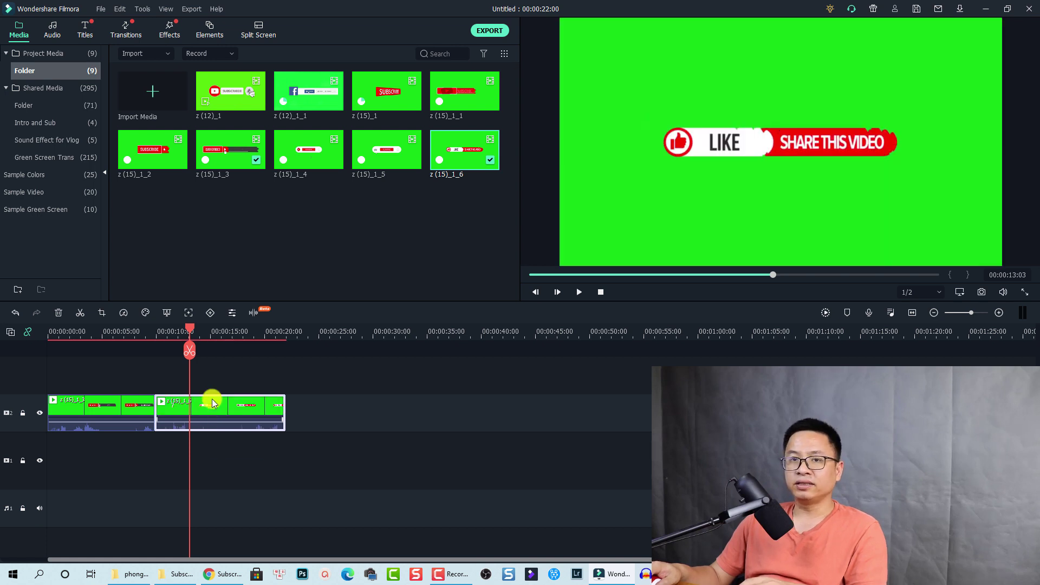
click(168, 313)
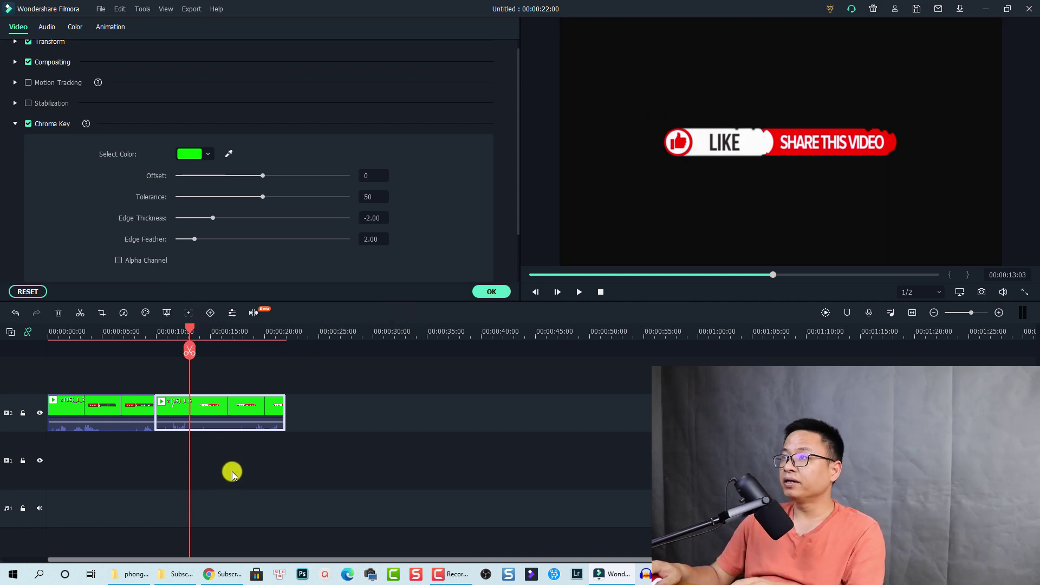
key(space)
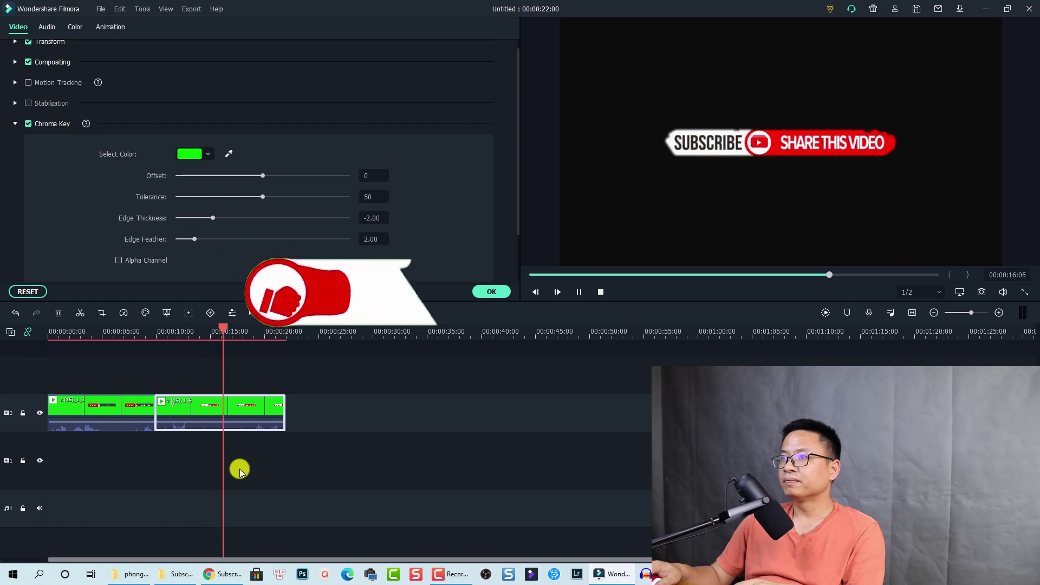
click(164, 331)
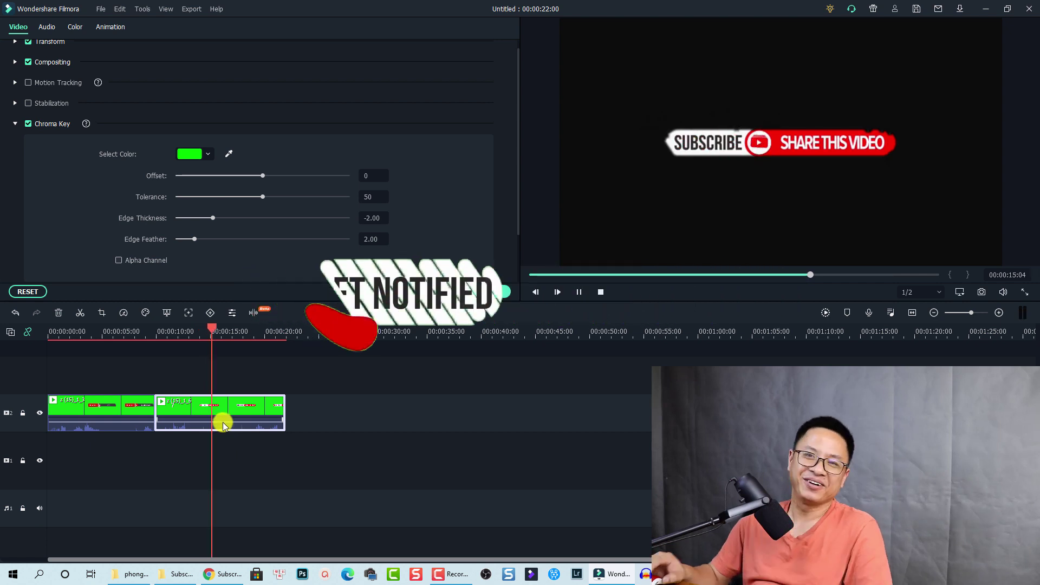
key(space)
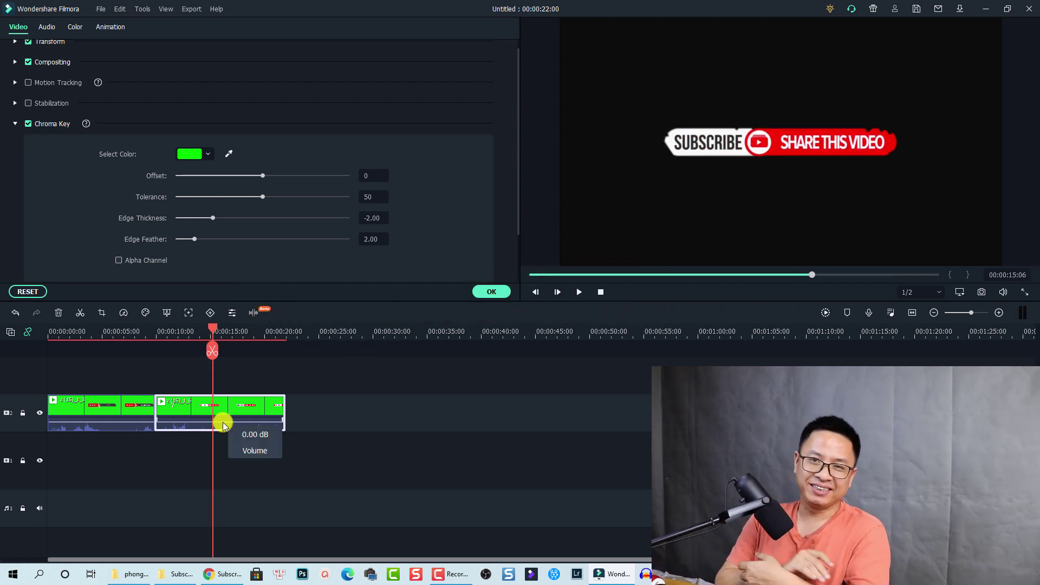